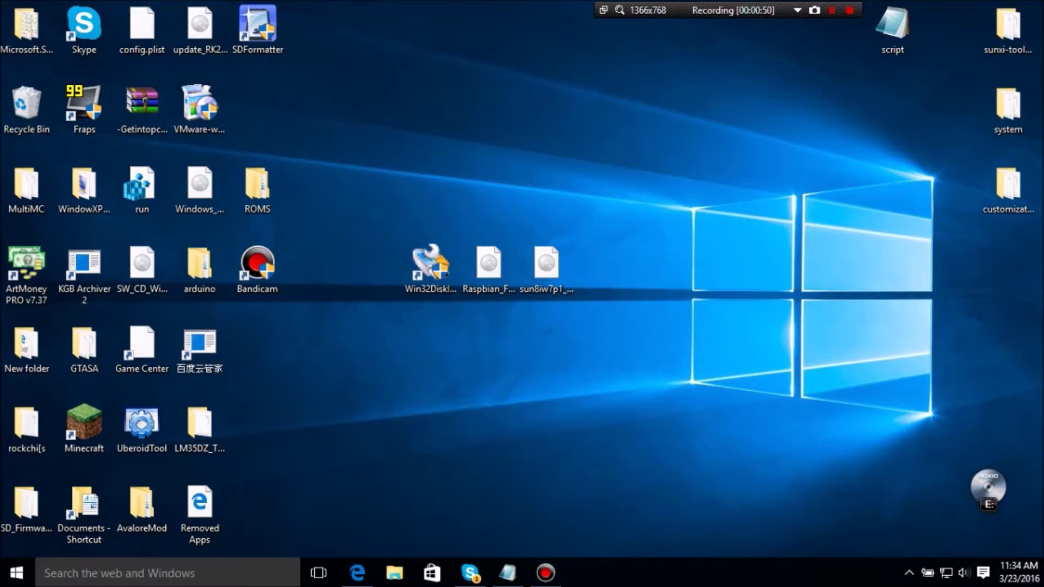
Launch Edge showing the Orange Pi homepage at orangepi.org
left_click(356, 572)
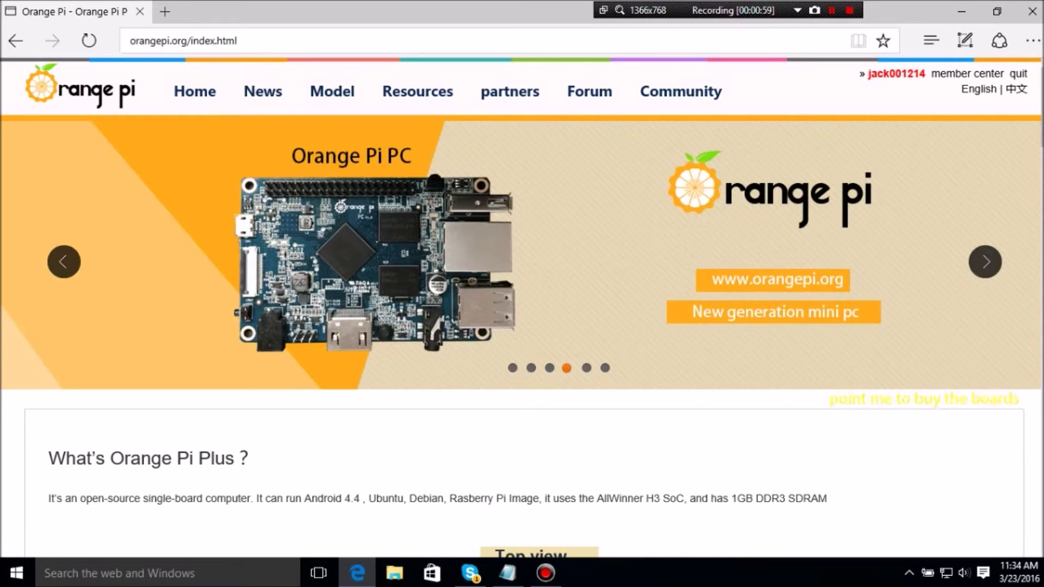
Go to the Orange Pi Downloads page from the Resources menu
mouse_move(307, 142)
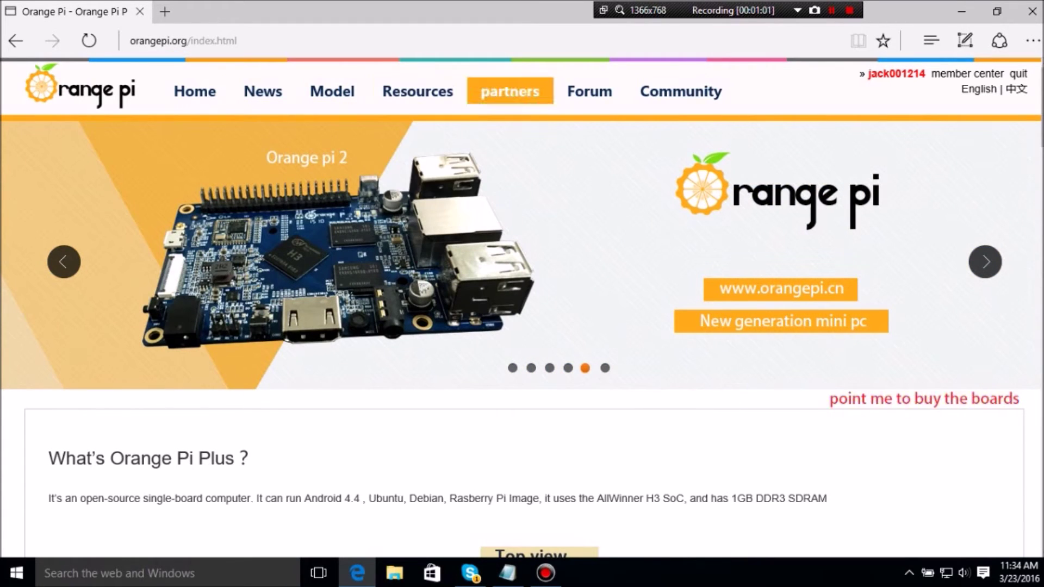
mouse_move(418, 91)
left_click(405, 142)
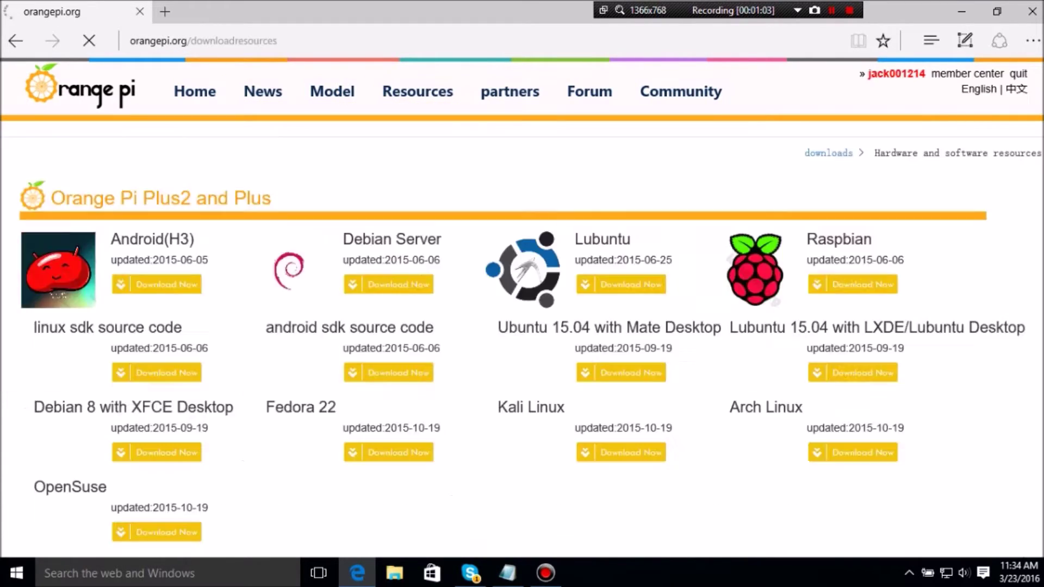
scroll(521, 305, "down", 5)
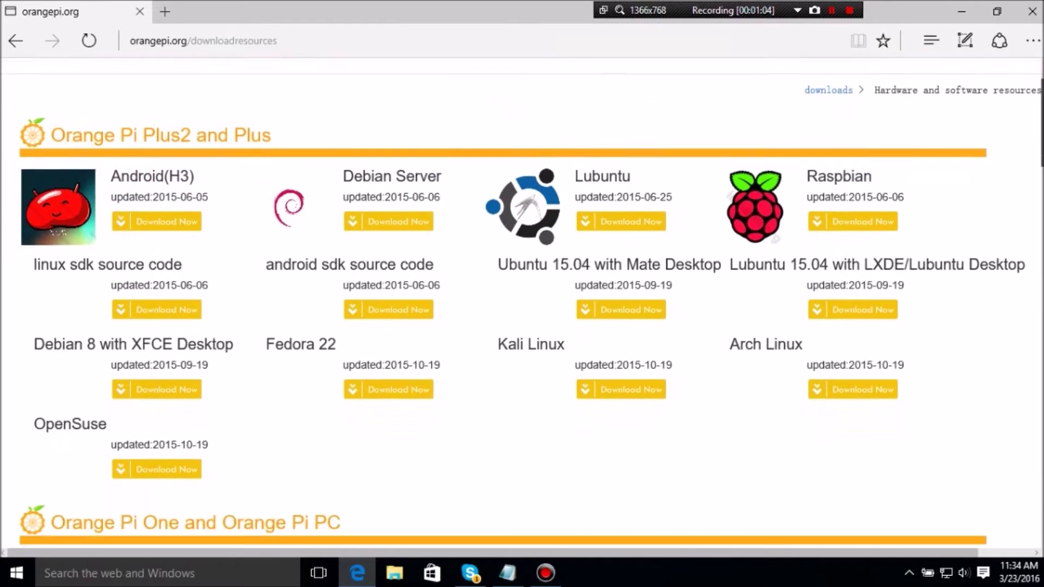
scroll(522, 304, "down", 5)
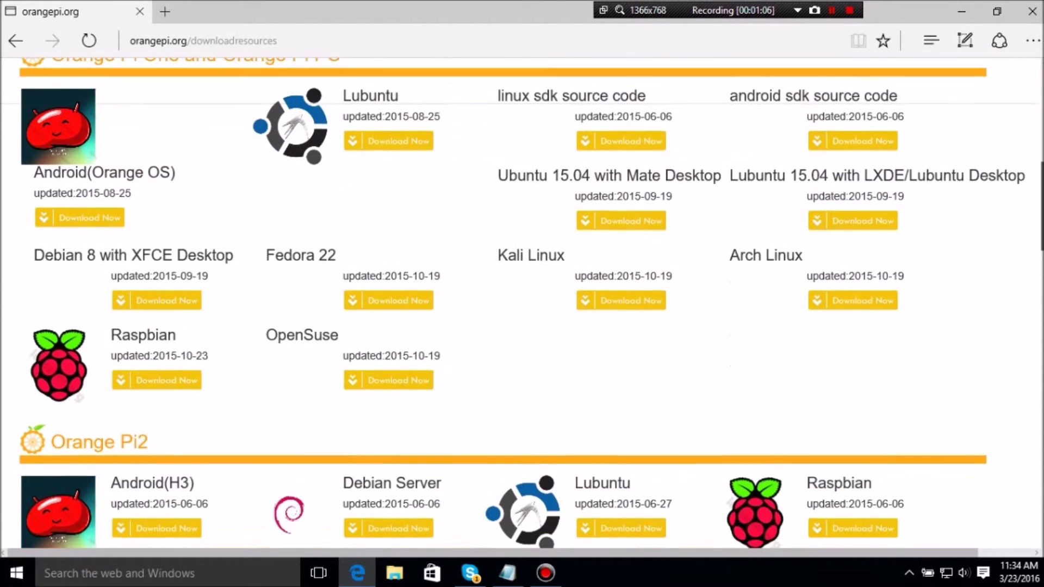
scroll(522, 304, "up", 1)
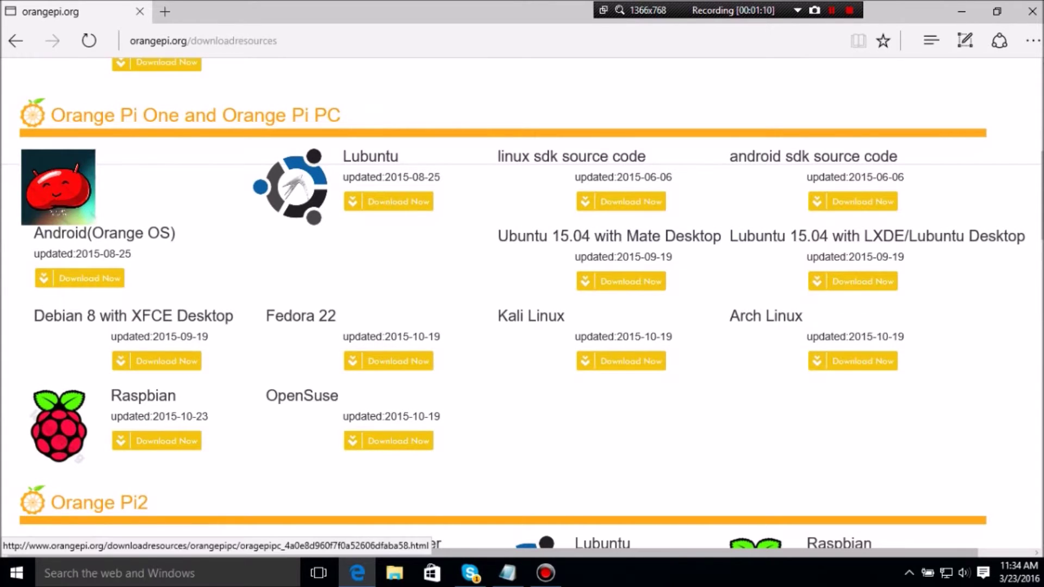
Open the Orange Pi PC Raspbian download, reaching the Google Drive page for the 857M image
left_click(290, 186)
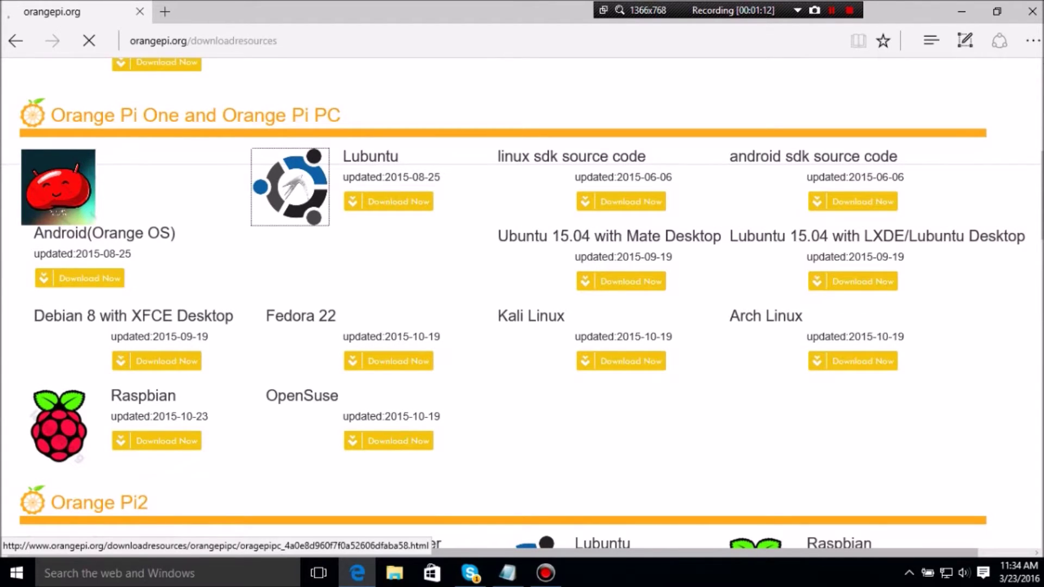
left_click(15, 41)
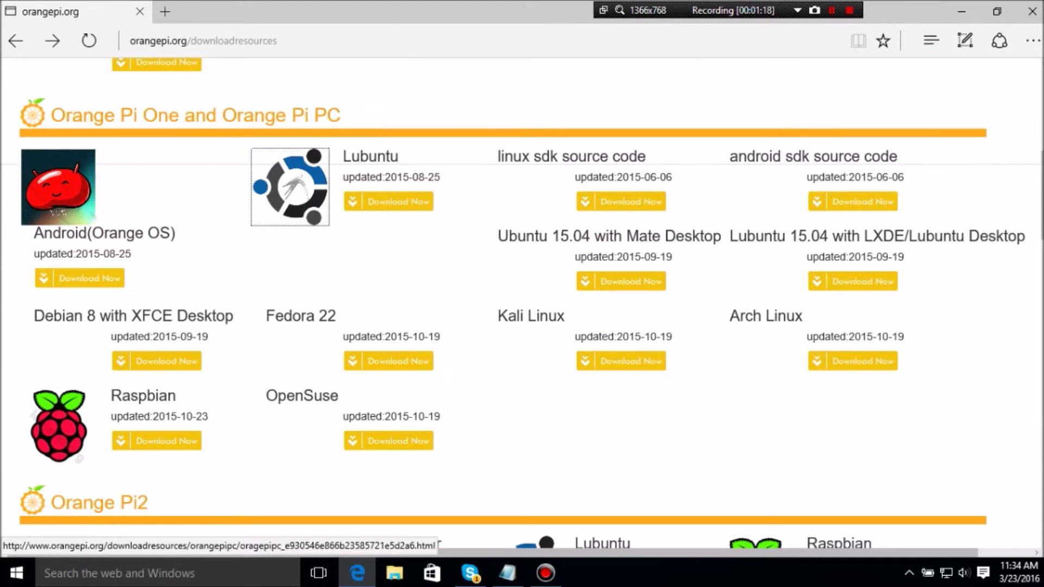
left_click(58, 426)
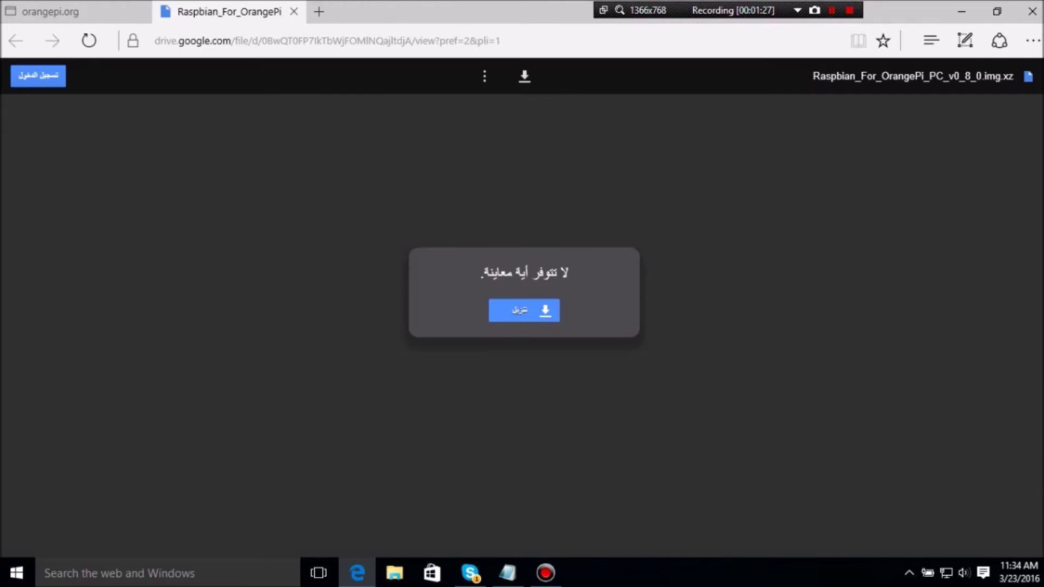
left_click(524, 310)
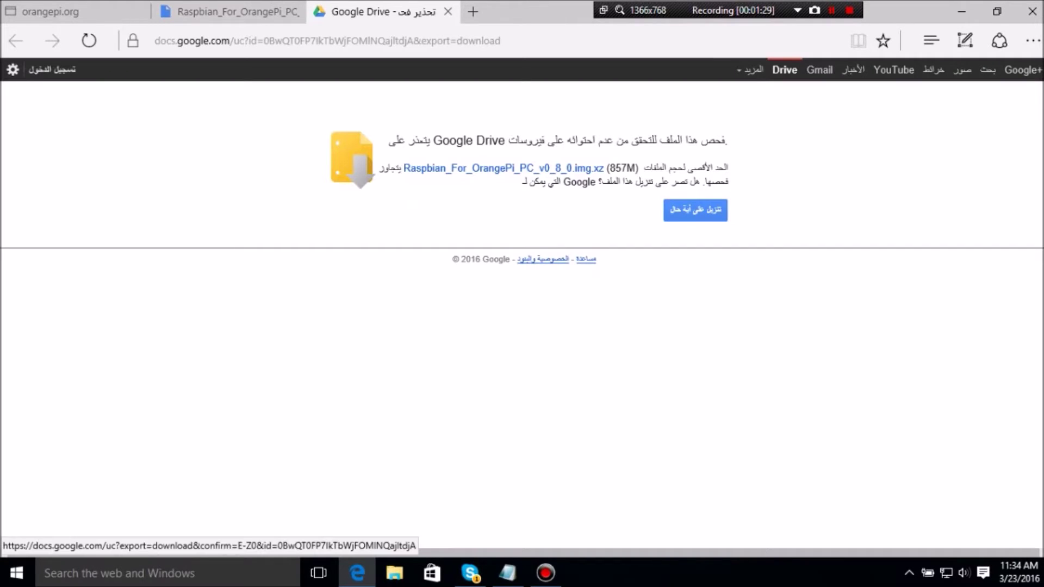
Download the Raspbian image anyway, then select the Win32DiskImager shortcut on the desktop
left_click(695, 210)
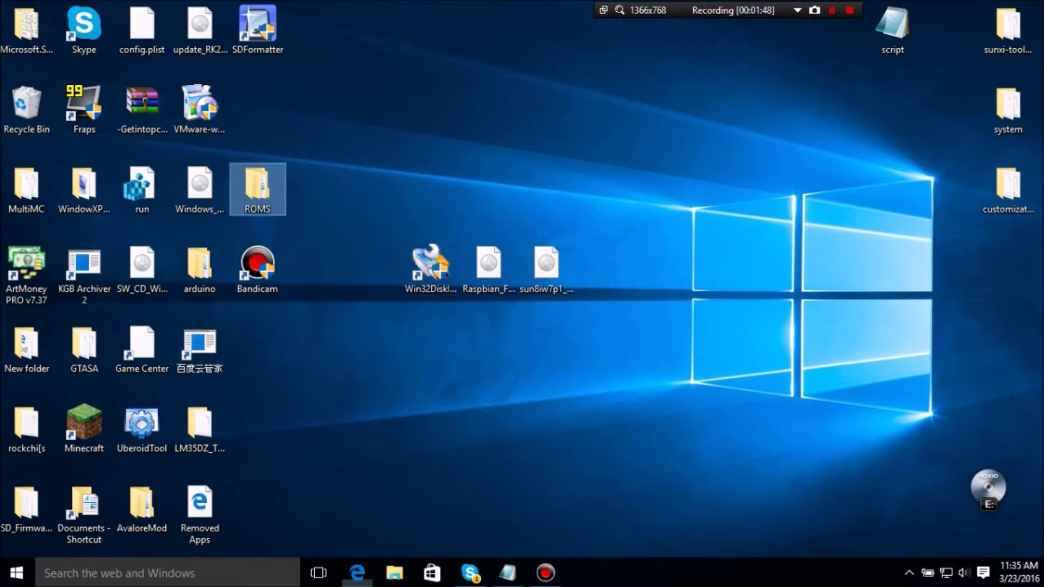
left_click_drag(373, 205, 697, 309)
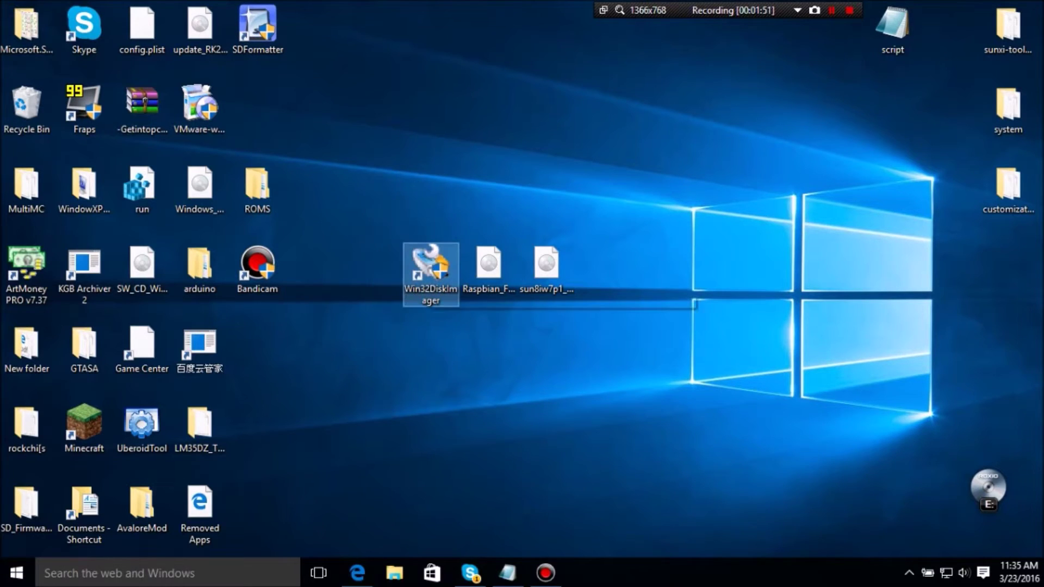
Move sun8iw7p1 to the top right and the Raspbian image beside Win32DiskImager
left_click(487, 267, "ctrl")
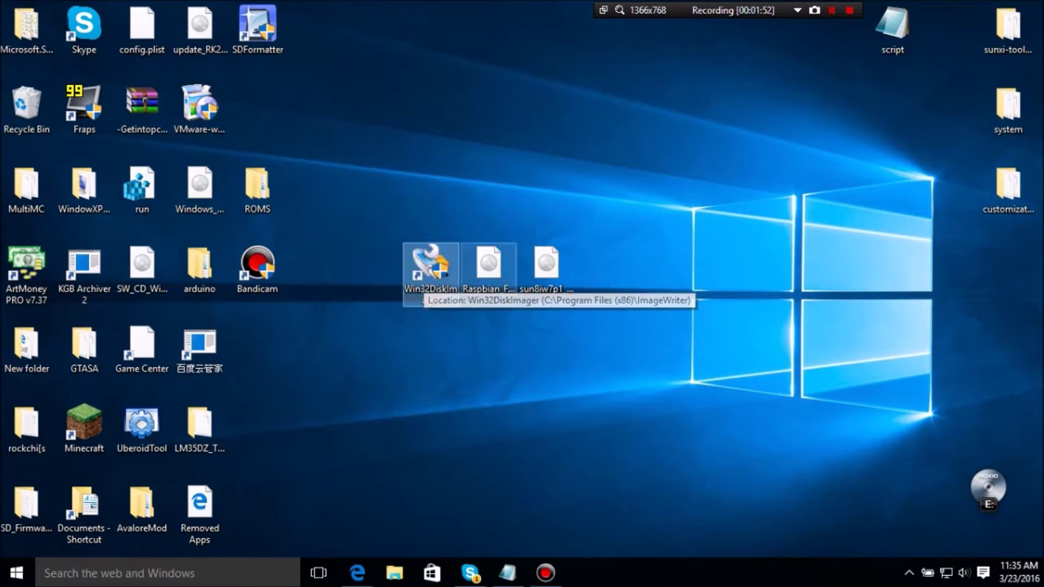
left_click_drag(488, 265, 430, 109)
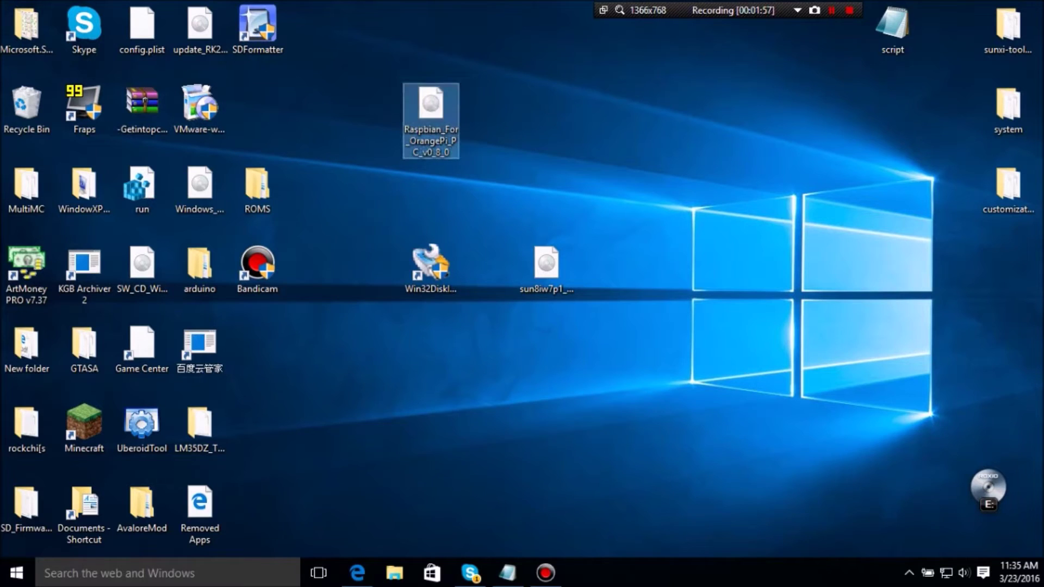
left_click_drag(520, 162, 372, 49)
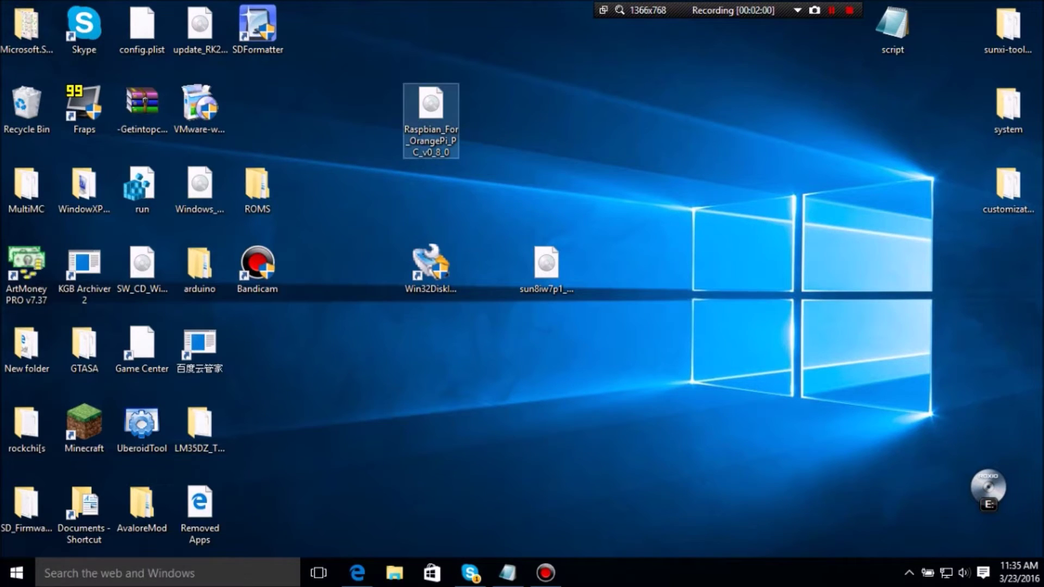
left_click_drag(546, 263, 892, 109)
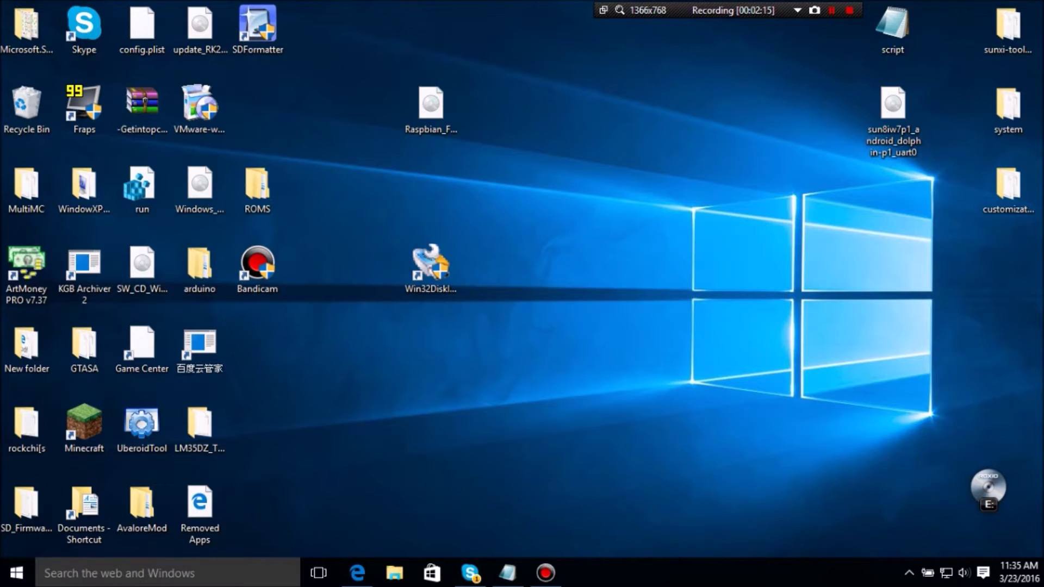
left_click_drag(431, 109, 488, 255)
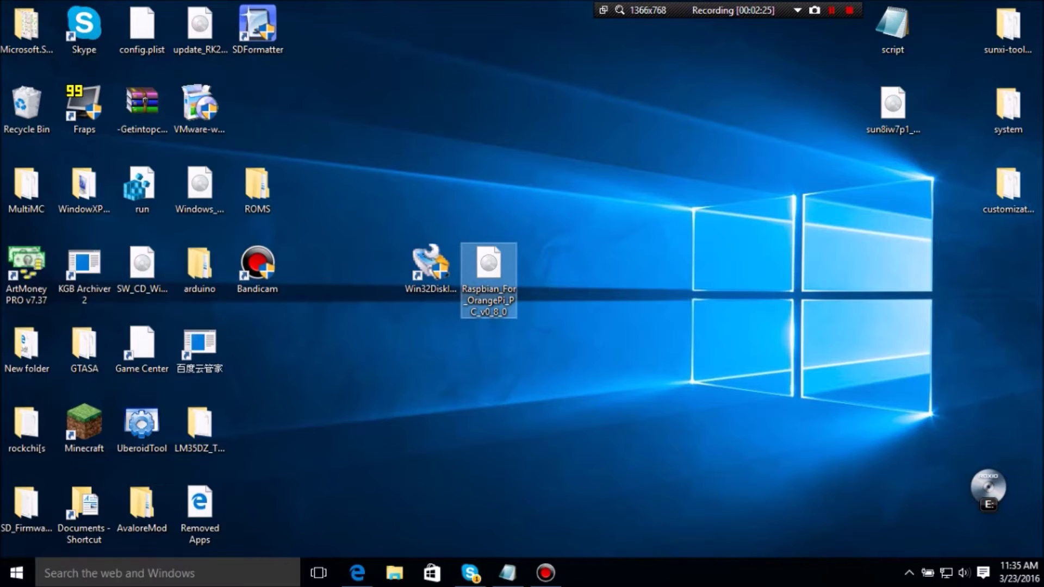
Open the Format dialog for the NEW VOLUME (F:) SD card in File Explorer
left_click(394, 572)
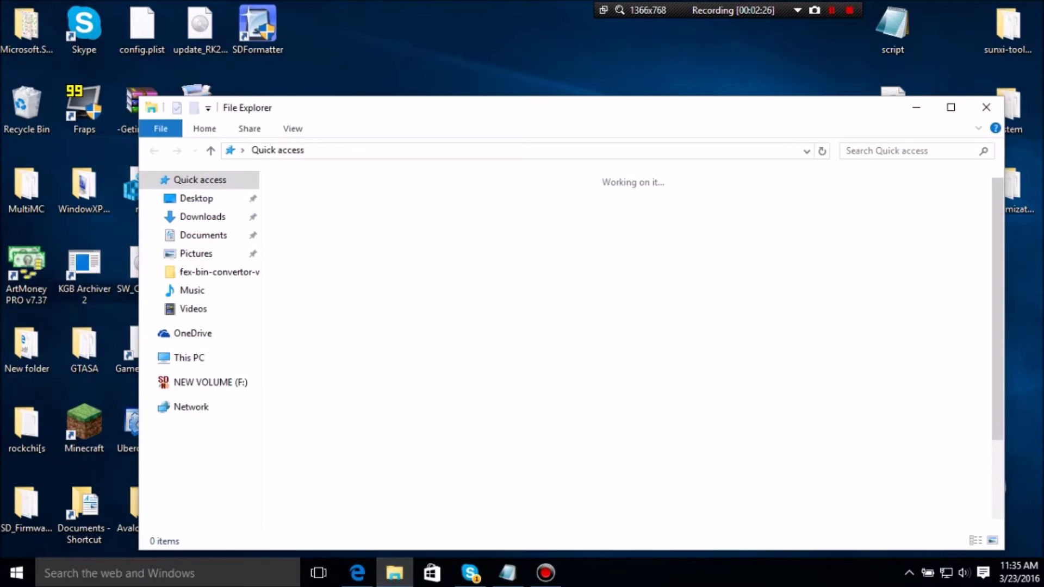
left_click(209, 382)
right_click(209, 382)
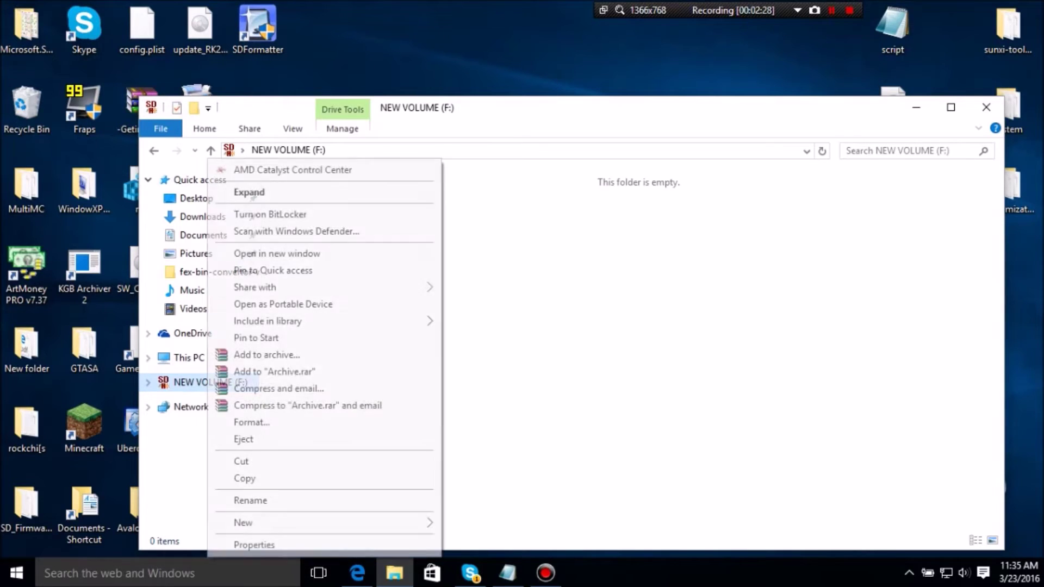
left_click(252, 422)
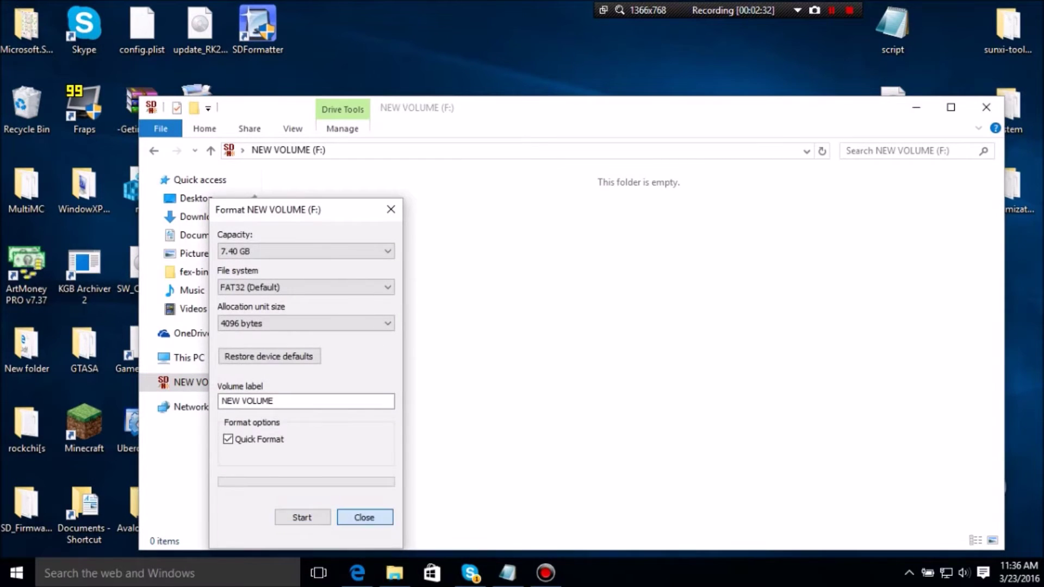
left_click(364, 517)
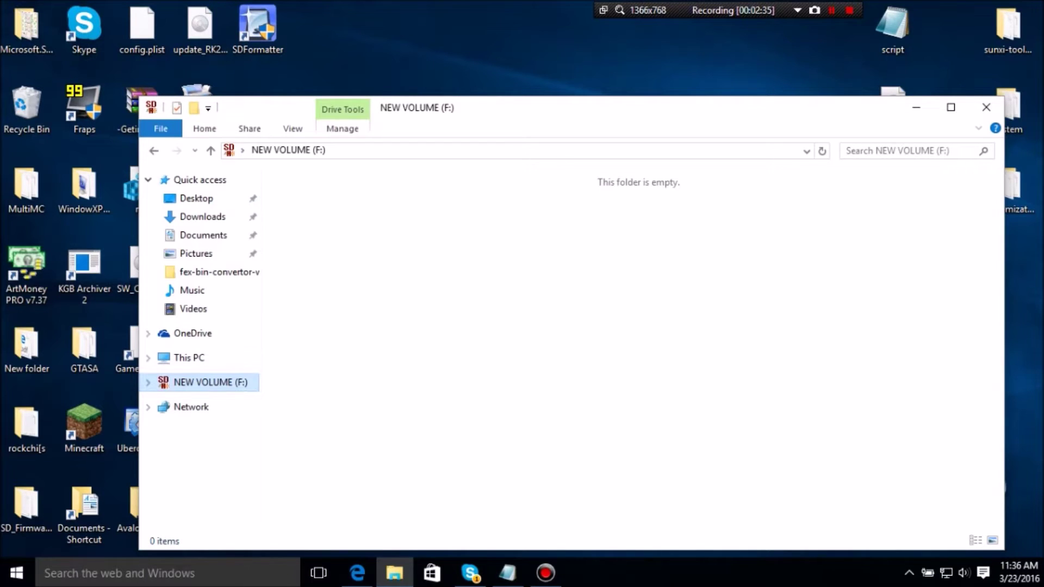
right_click(212, 382)
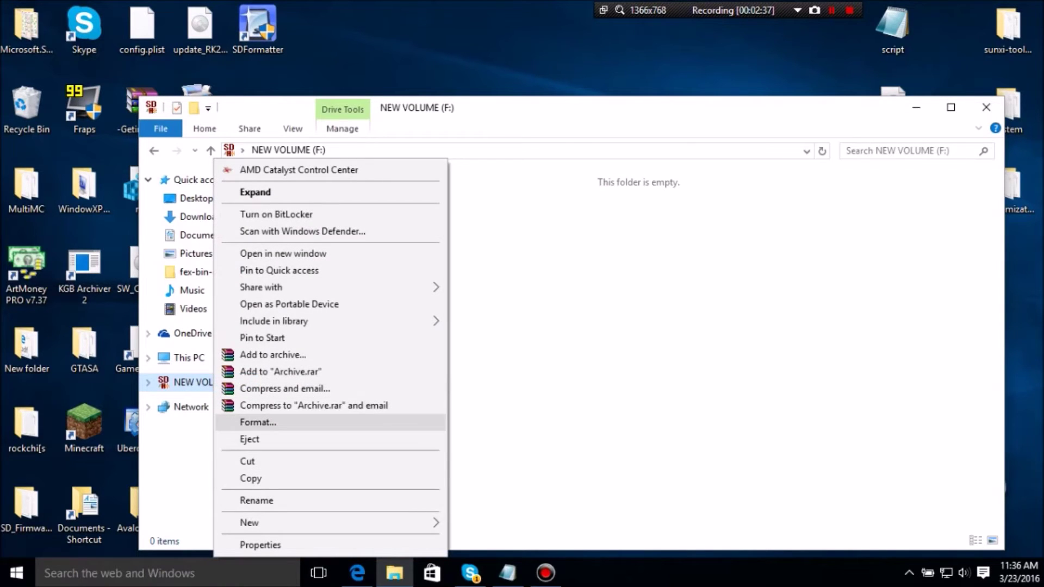
left_click(258, 421)
Quick-format F: as FAT32 with volume label 'Fruity Pi', confirming the data erase
left_click(305, 401)
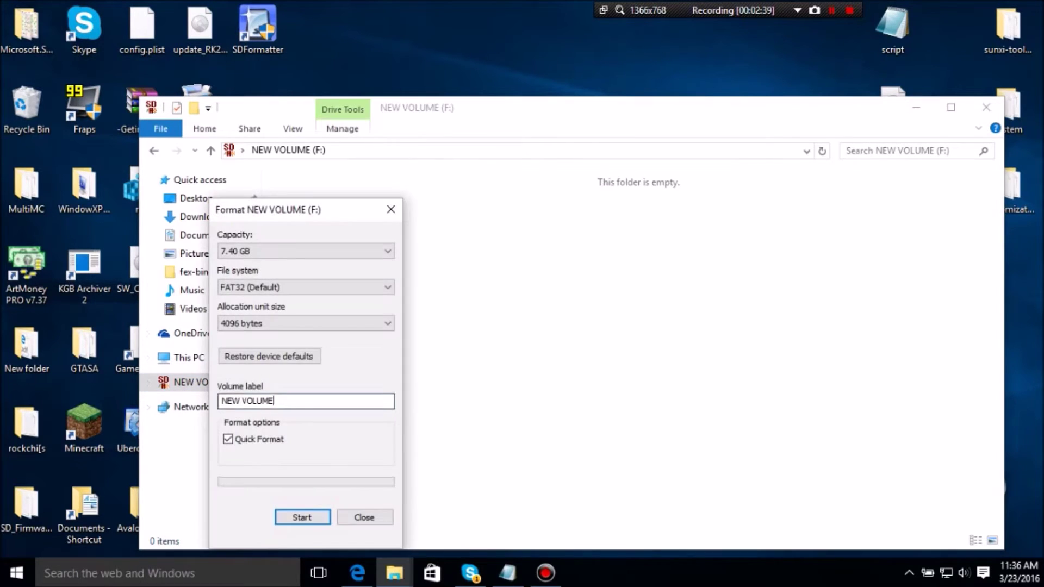
key("ctrl+shift+Left")
key("ctrl+shift+Left")
key("BackSpace")
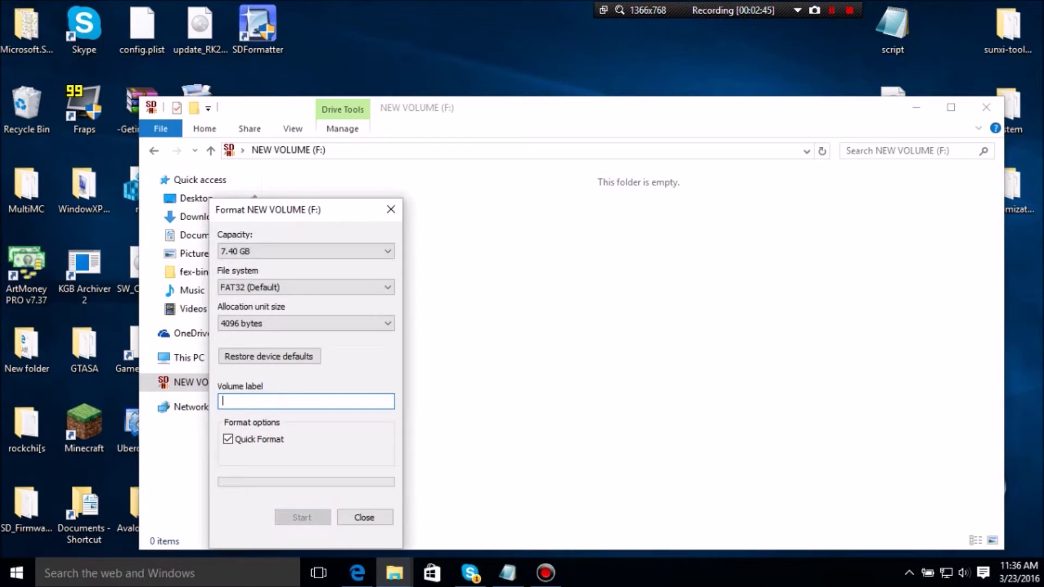
type("Fruity")
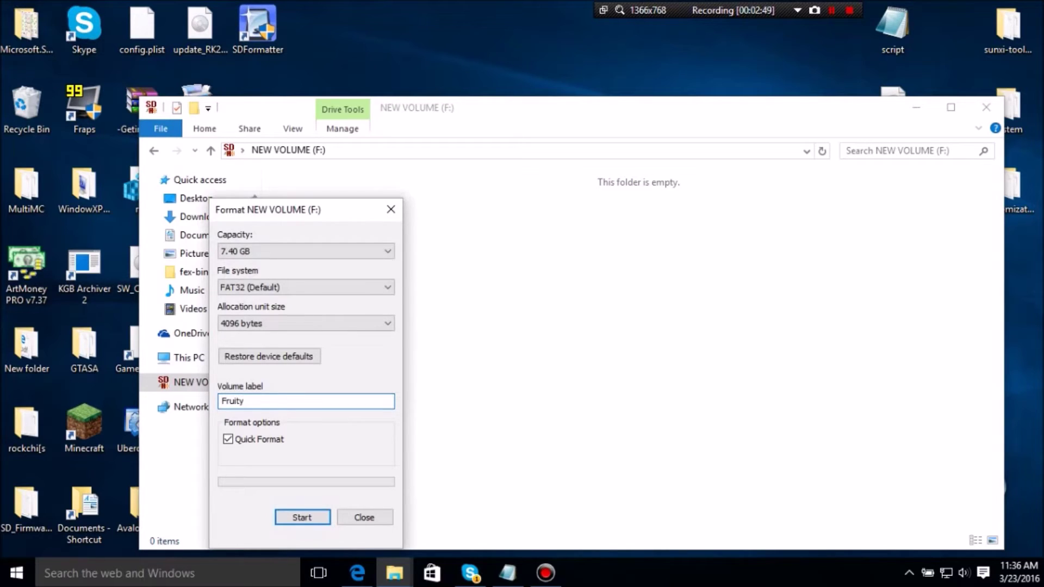
type(" Pi")
key("Return")
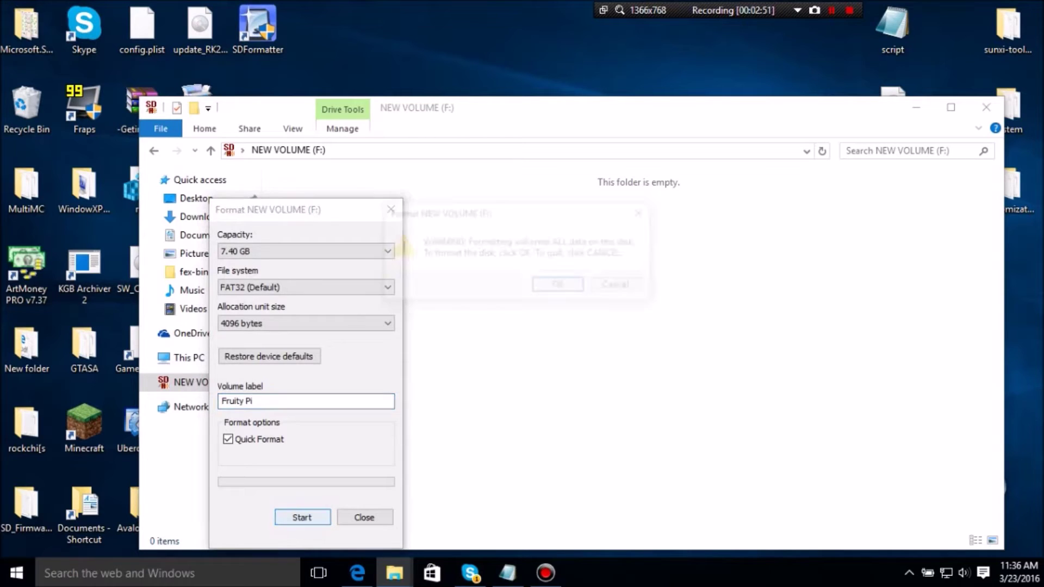
key("Return")
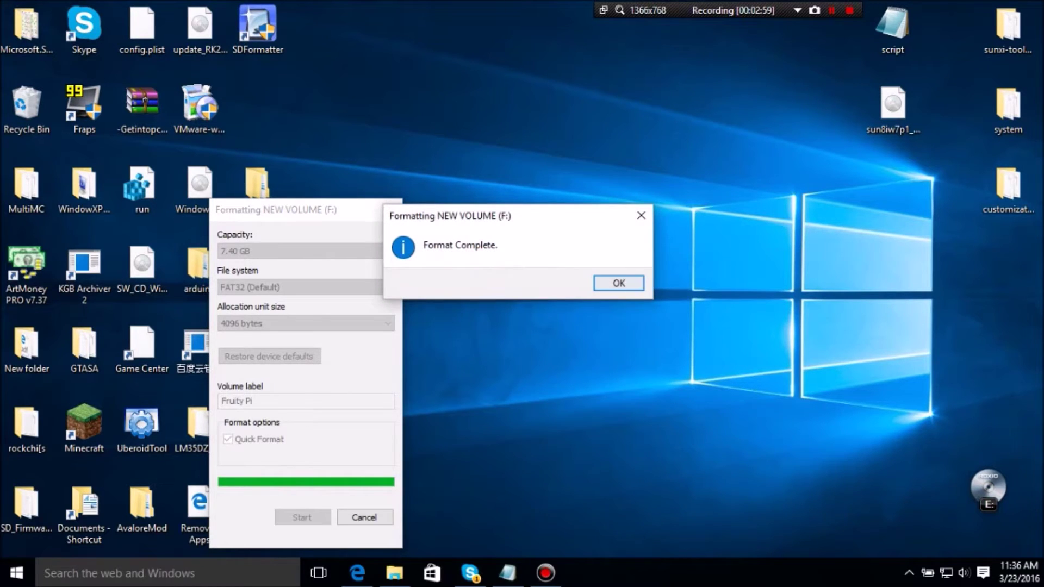
key("Return")
key("Escape")
key("shift+F12")
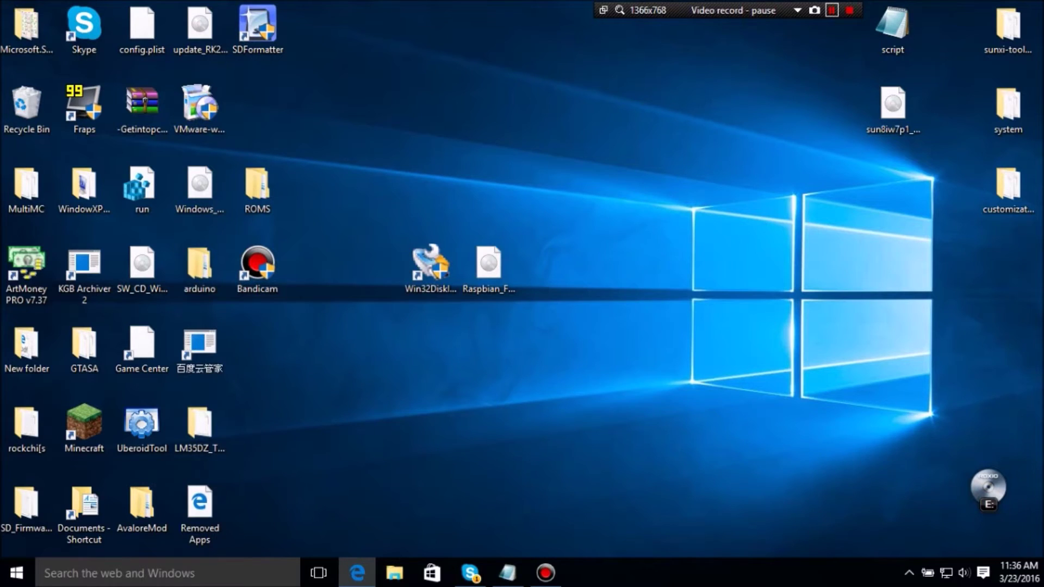
key("shift+F12")
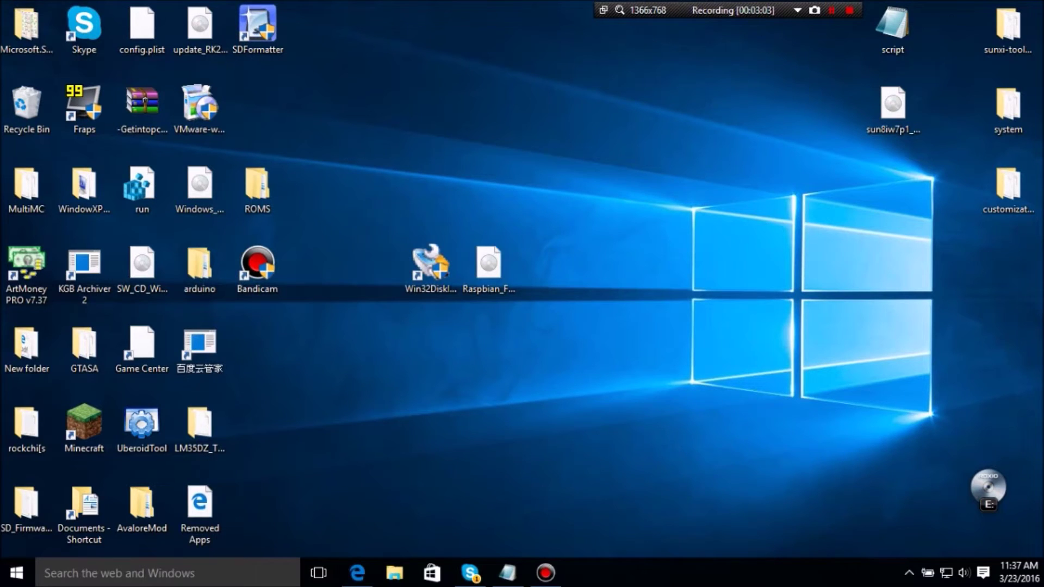
Launch Win32 Disk Imager with device F: as the target and browse for an image
double_click(430, 266)
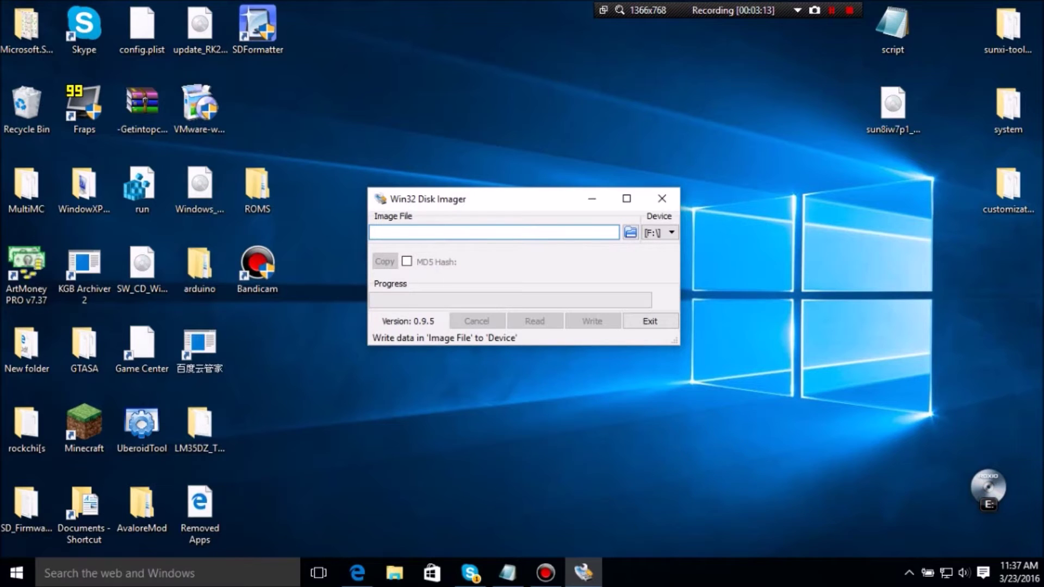
left_click(659, 232)
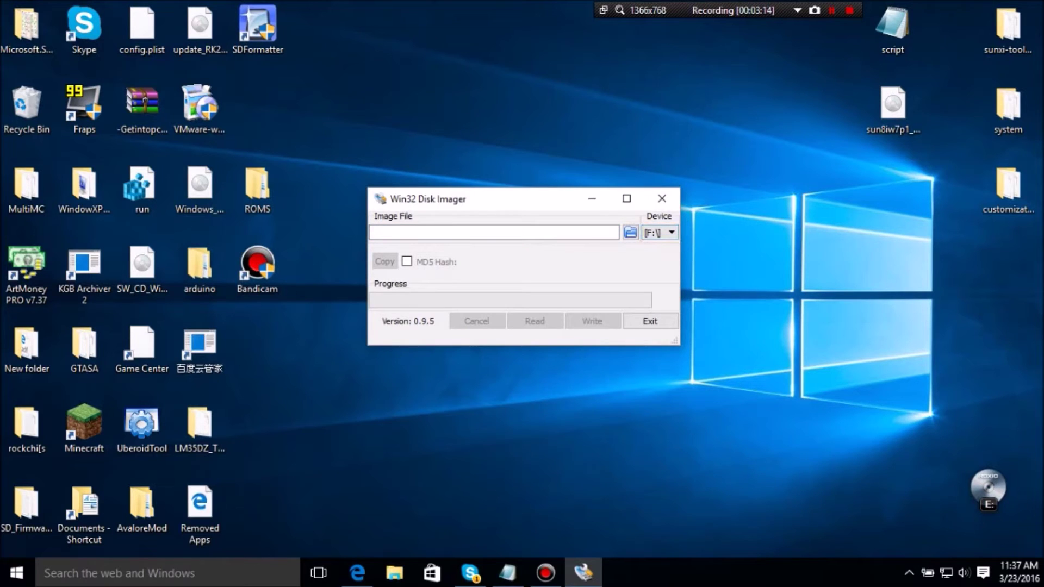
left_click(394, 573)
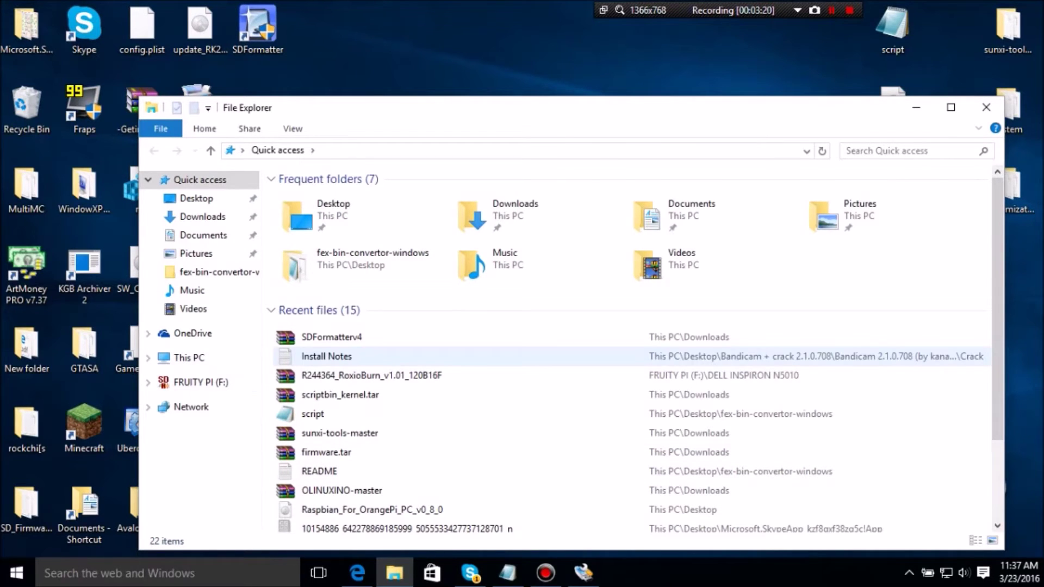
left_click(986, 107)
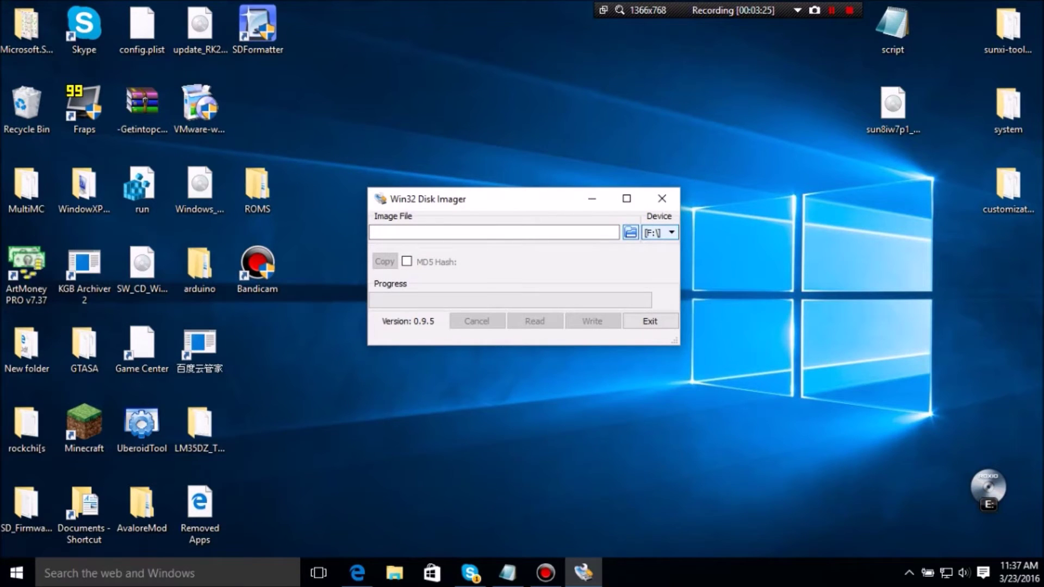
left_click(631, 233)
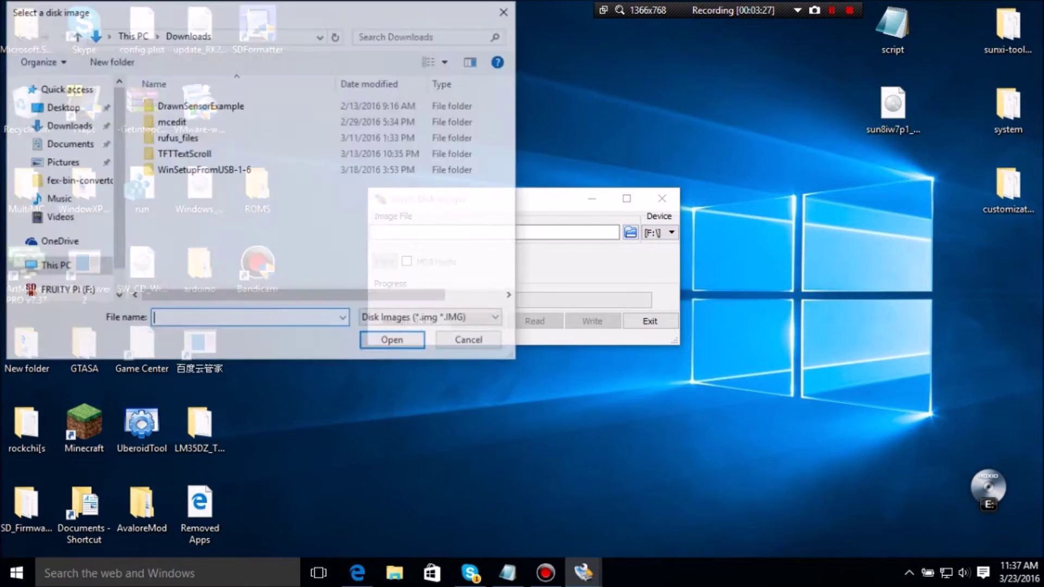
Choose Raspbian_For_OrangePi_PC_v0_8_0.img from the Desktop as the image file
left_click(62, 107)
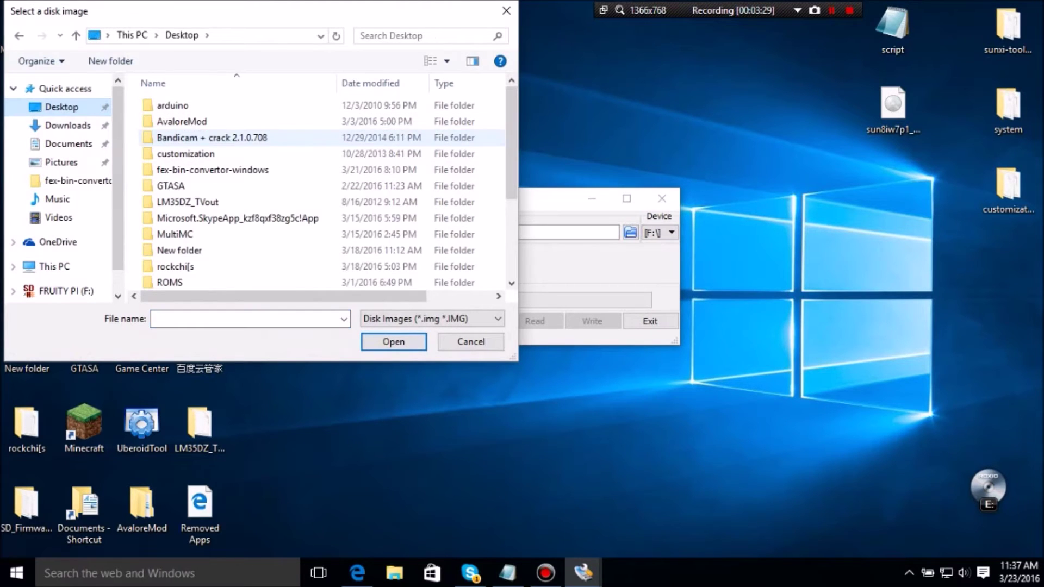
scroll(321, 191, "down", 3)
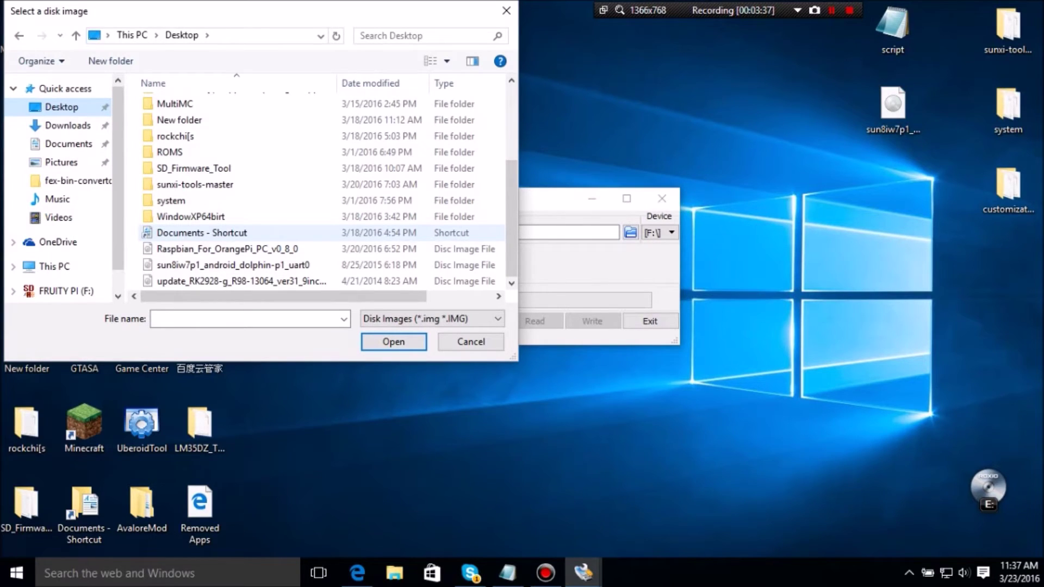
left_click(227, 248)
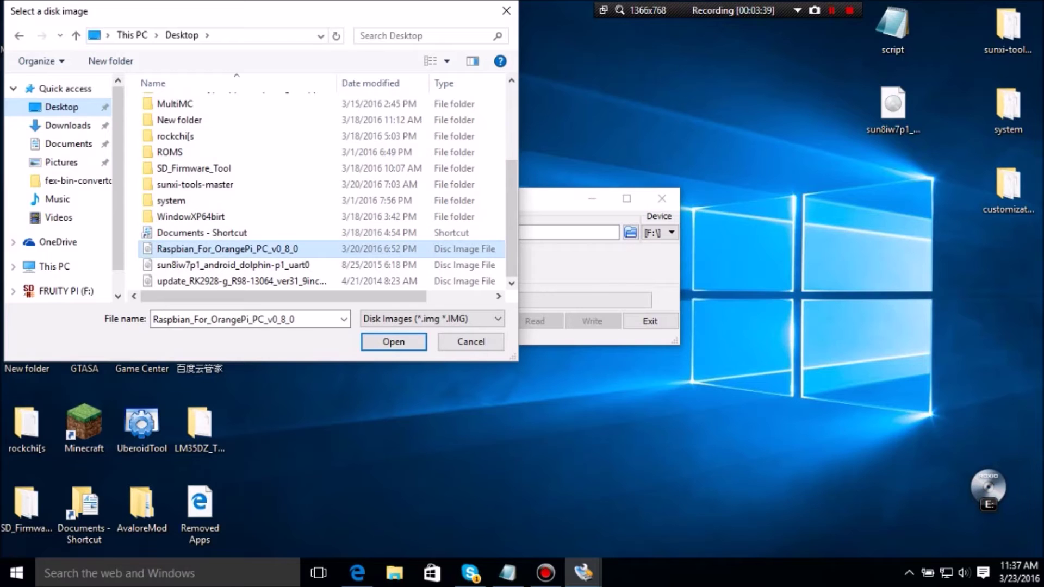
left_click(393, 342)
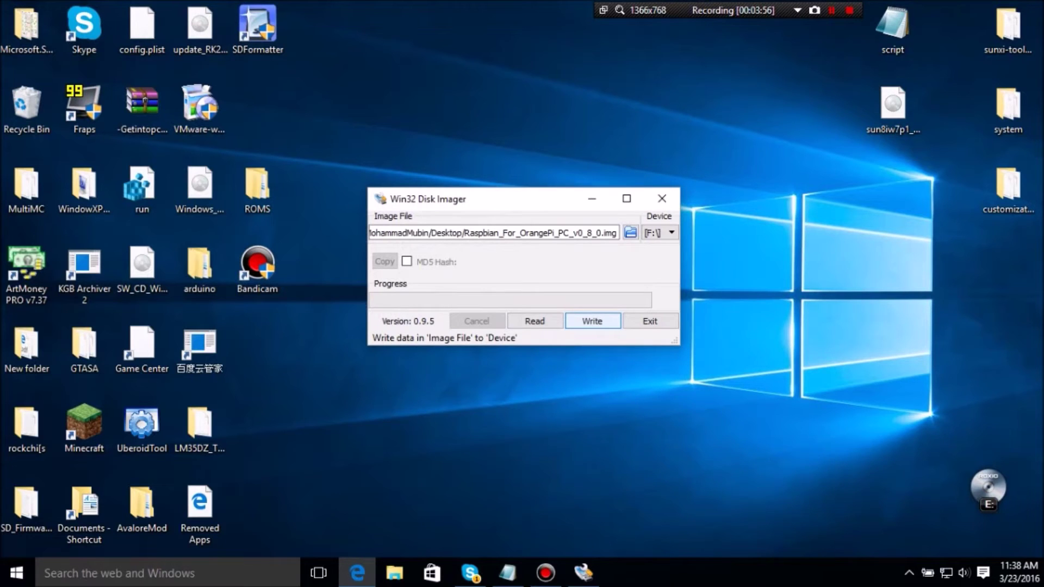
Write the image to F:, confirming the FRUITY PI overwrite, and shift the window left
key("Return")
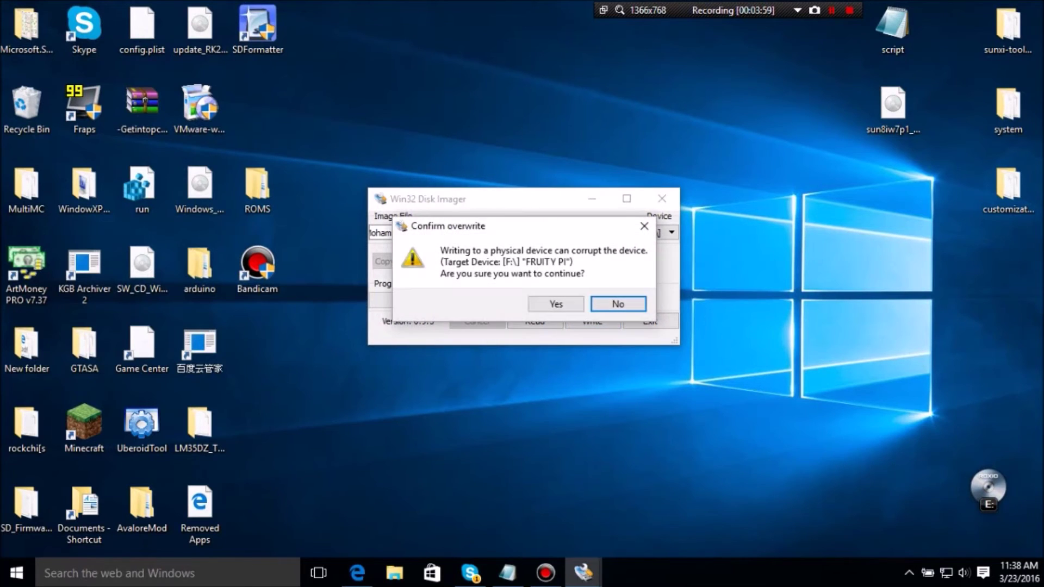
key("Left")
key("Return")
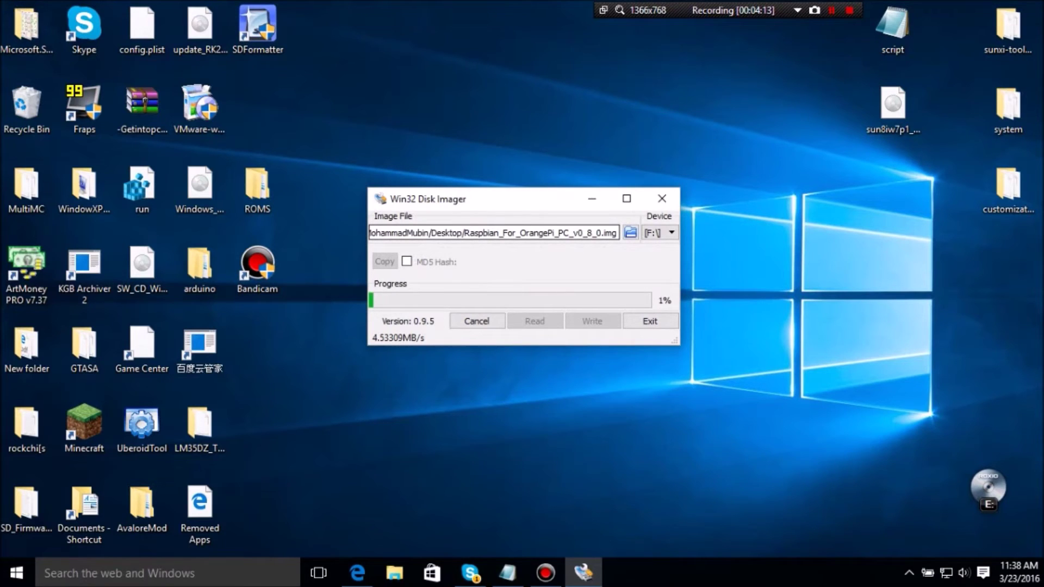
left_click_drag(480, 202, 134, 212)
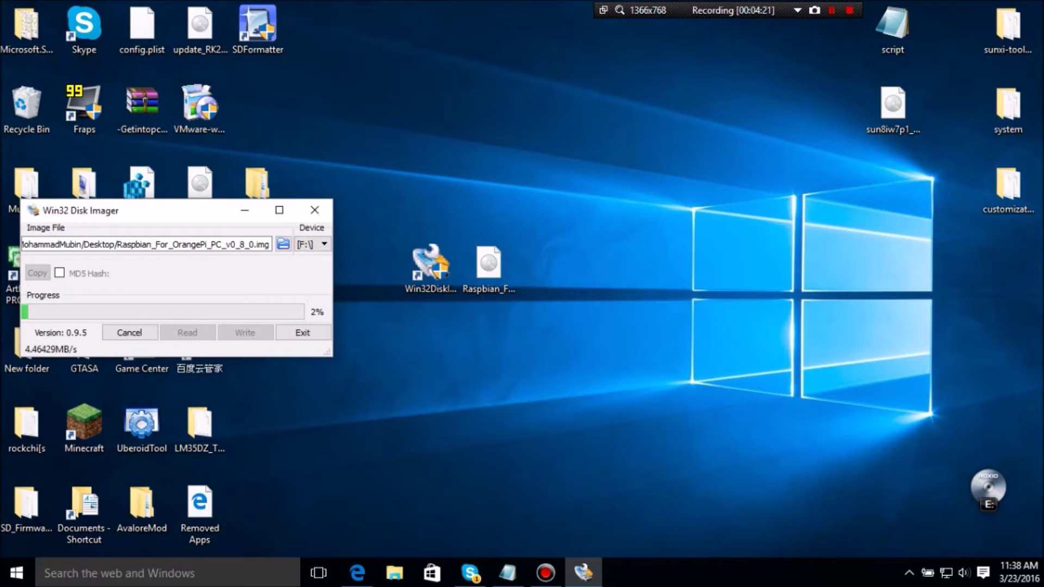
Let the Raspbian image keep writing to F: at about 5.0 MB/s
left_click(431, 265)
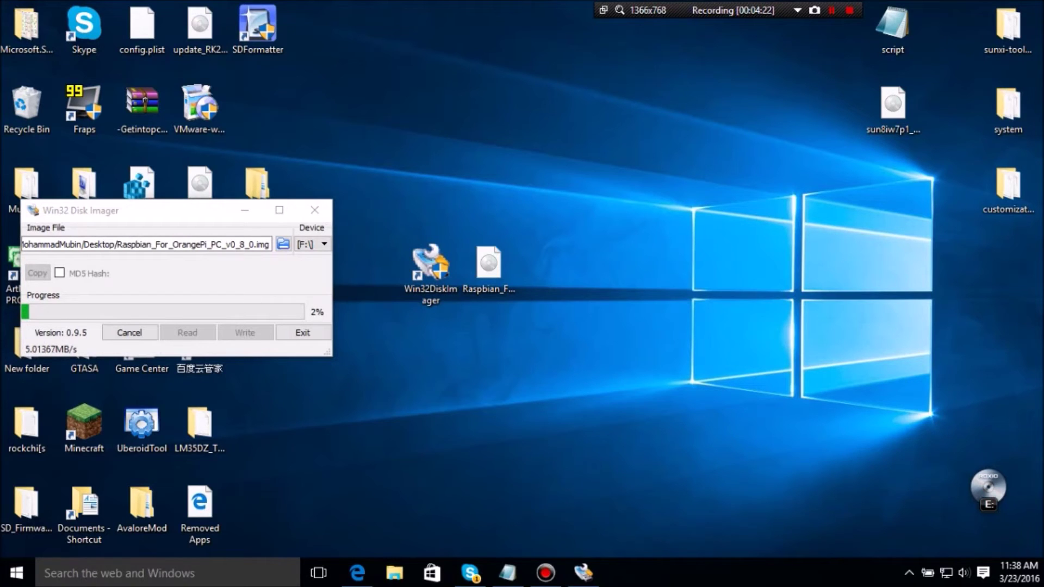